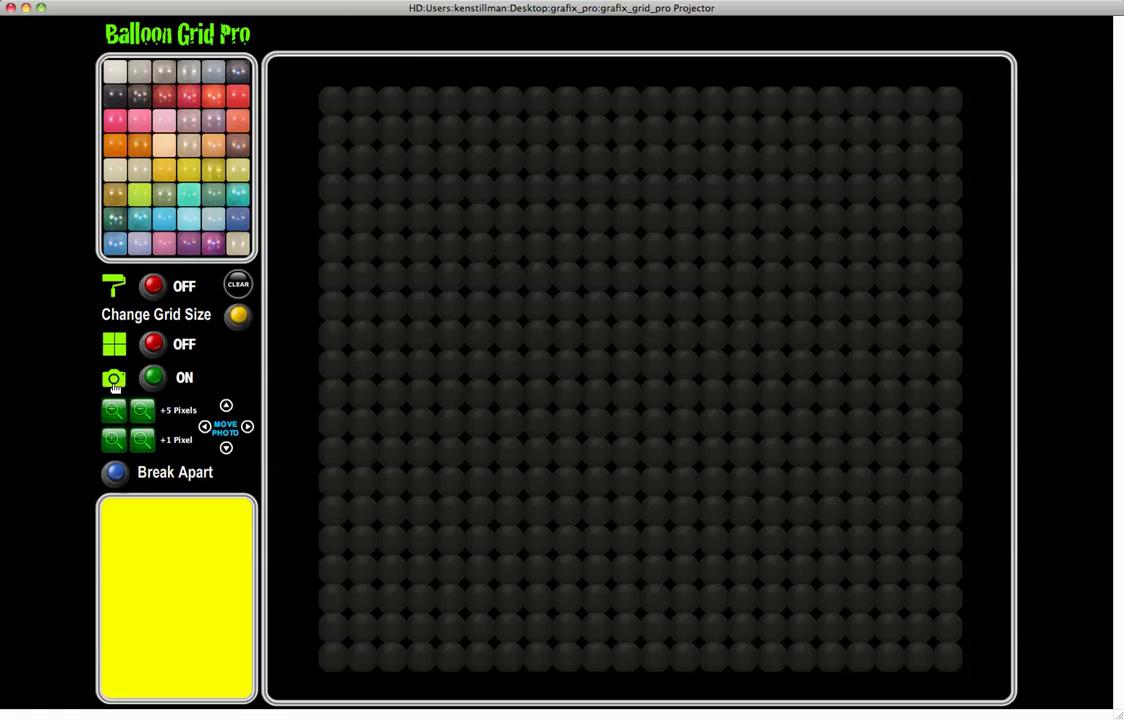
click(114, 381)
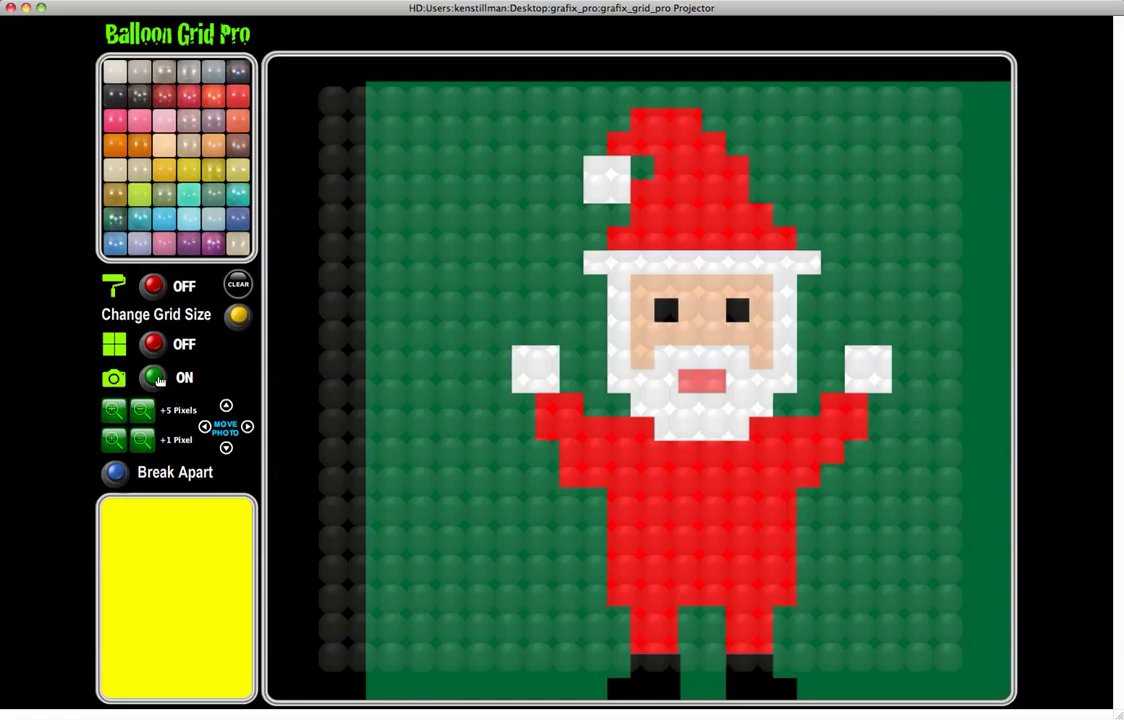
click(154, 377)
click(154, 377)
click(154, 377)
click(238, 315)
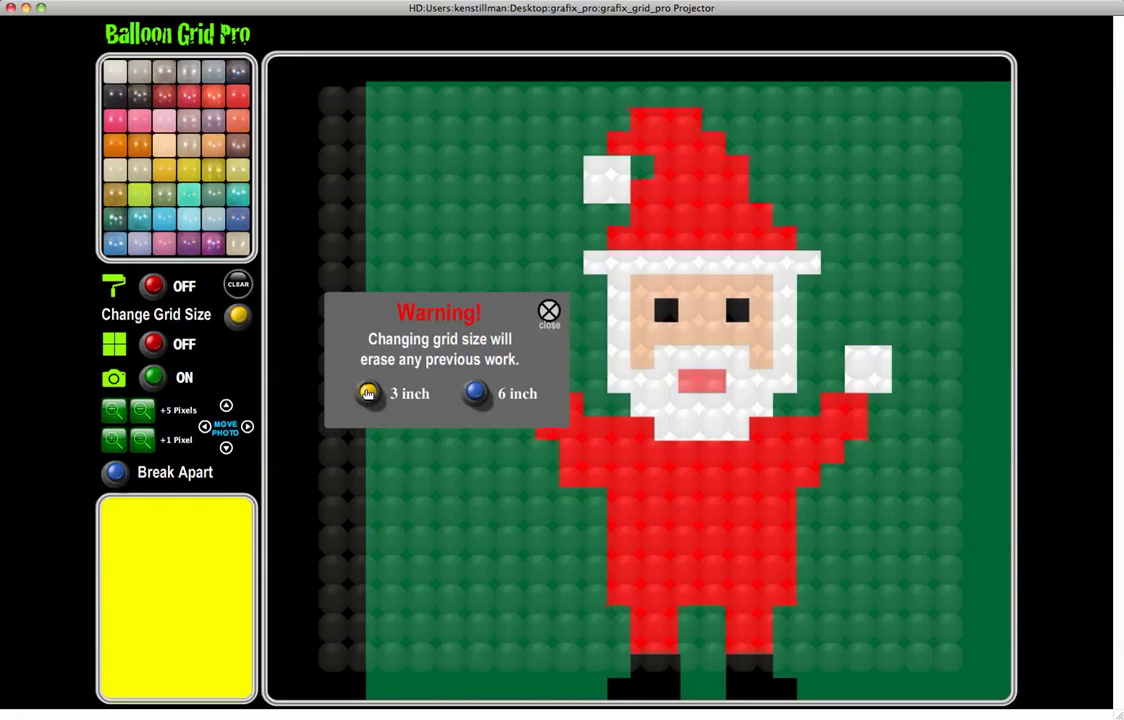
click(368, 392)
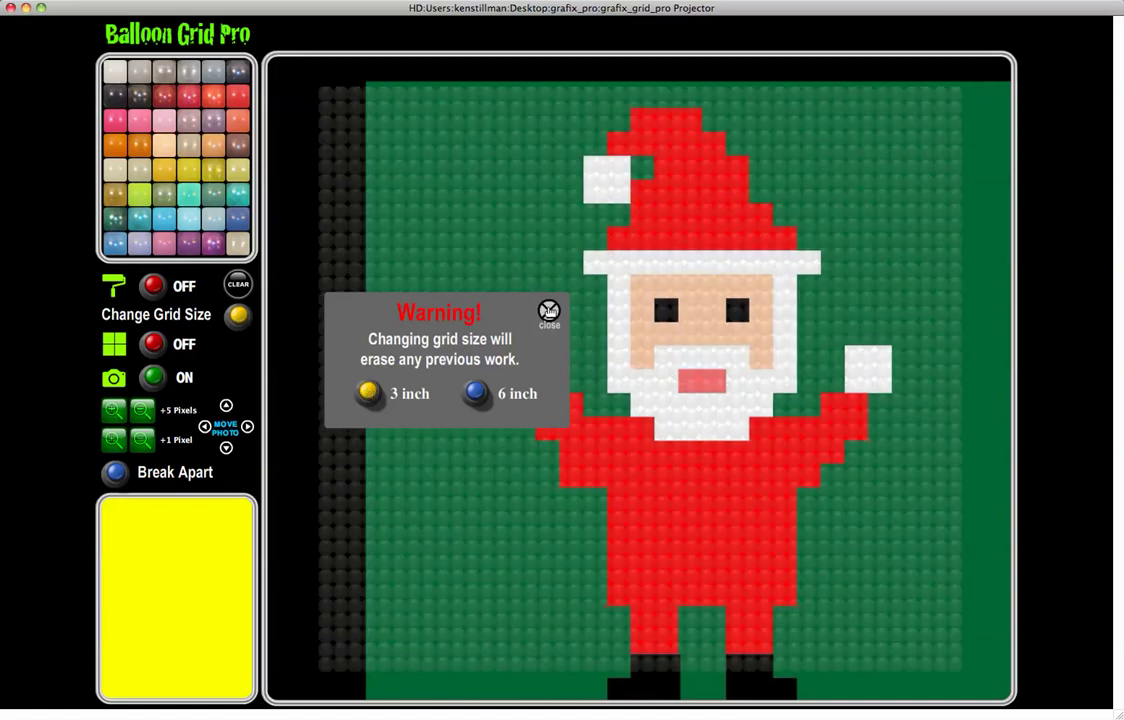
click(549, 311)
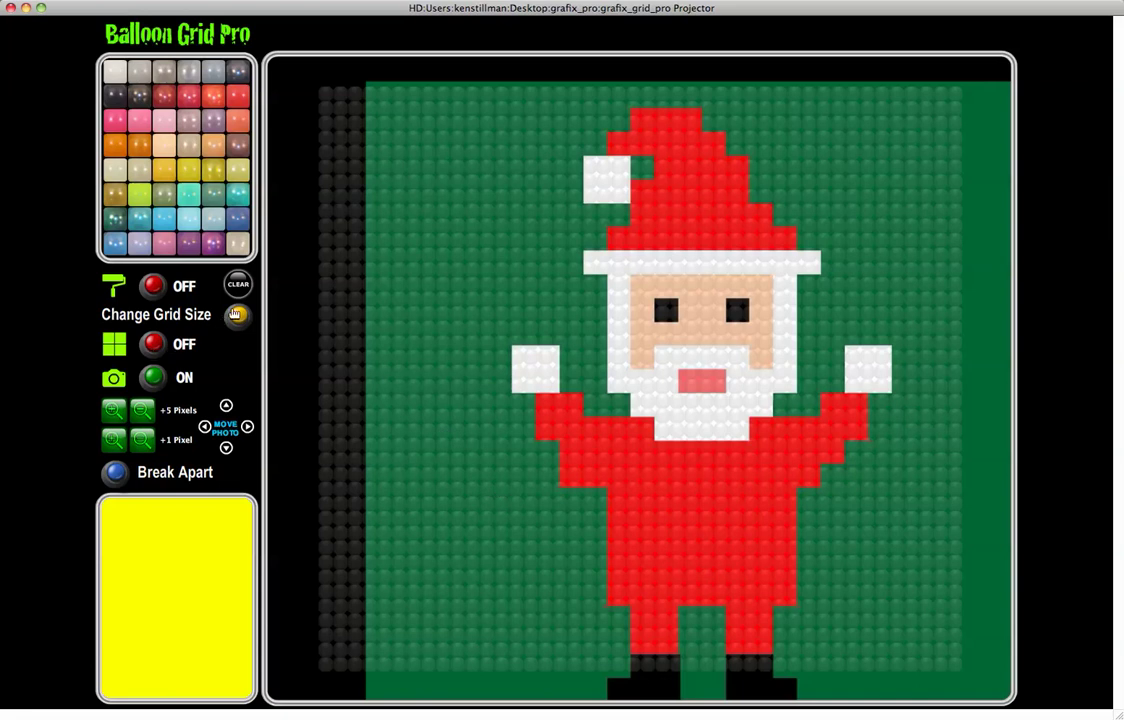
click(236, 315)
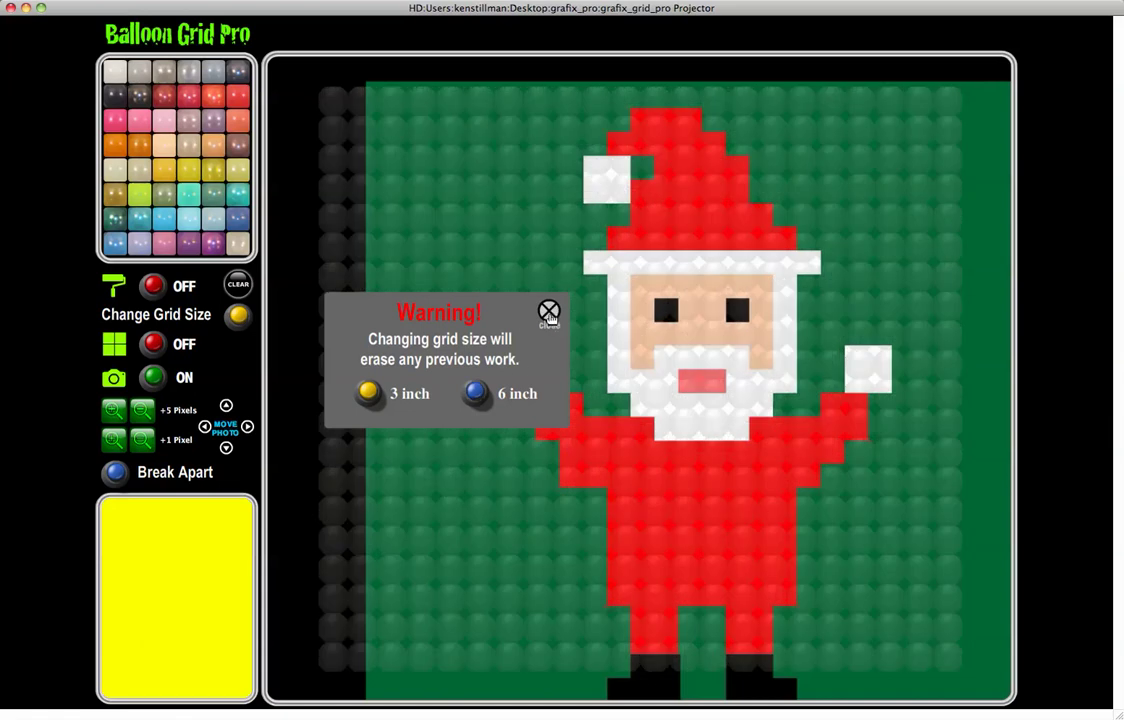
click(548, 312)
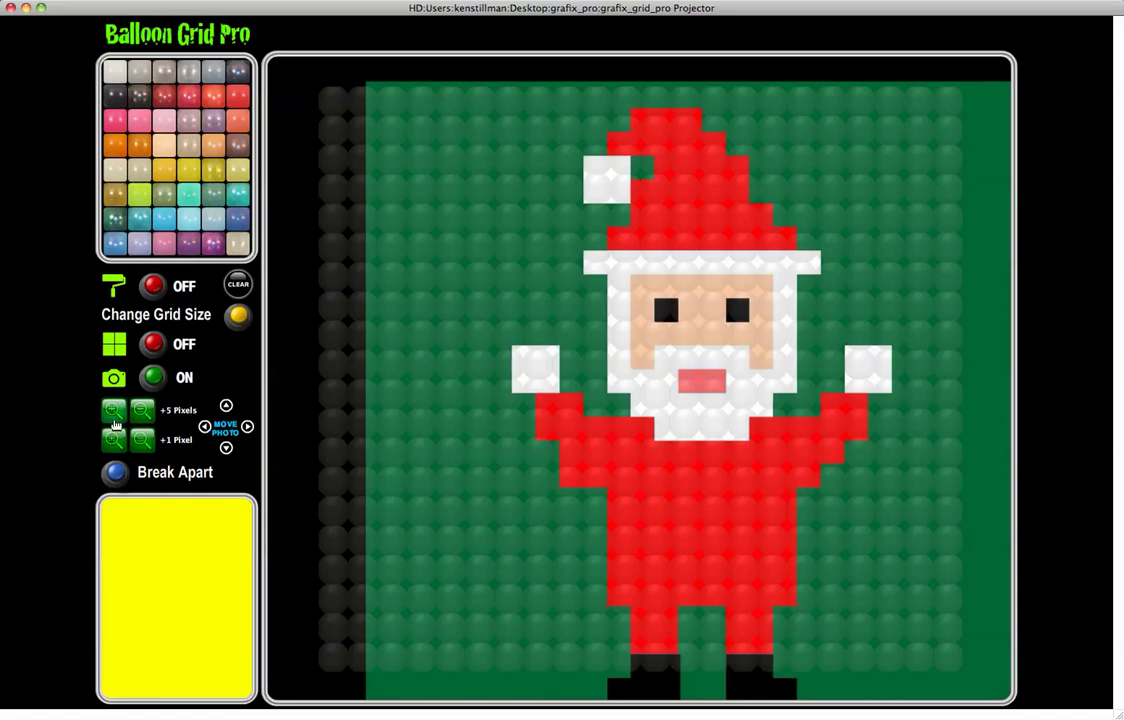
Step: Enlarge the Santa photo with three +5 and two +1 pixel zooms, then shift it left once
click(114, 418)
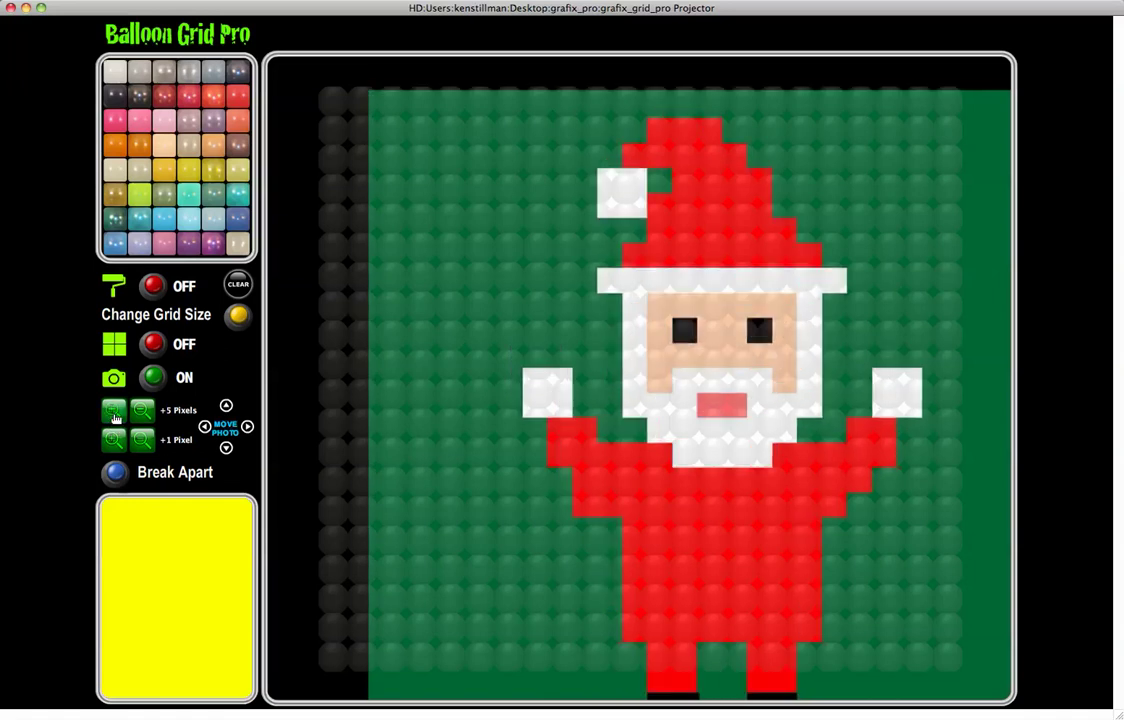
click(114, 418)
click(114, 418)
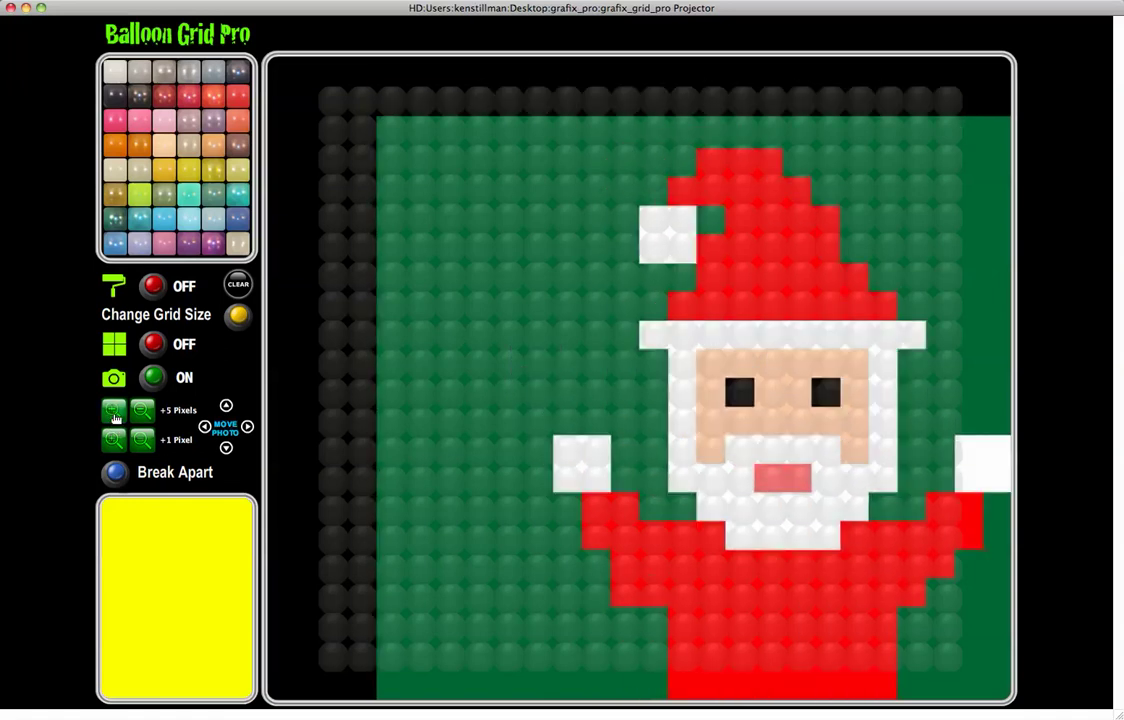
click(113, 441)
click(113, 441)
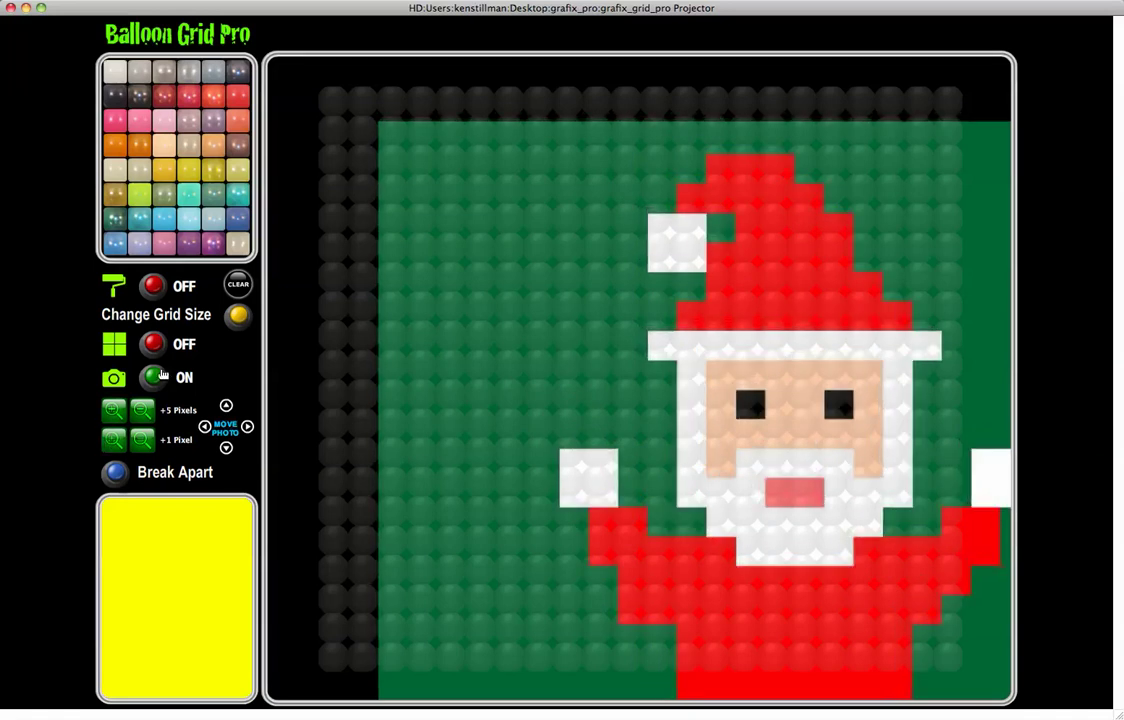
click(204, 427)
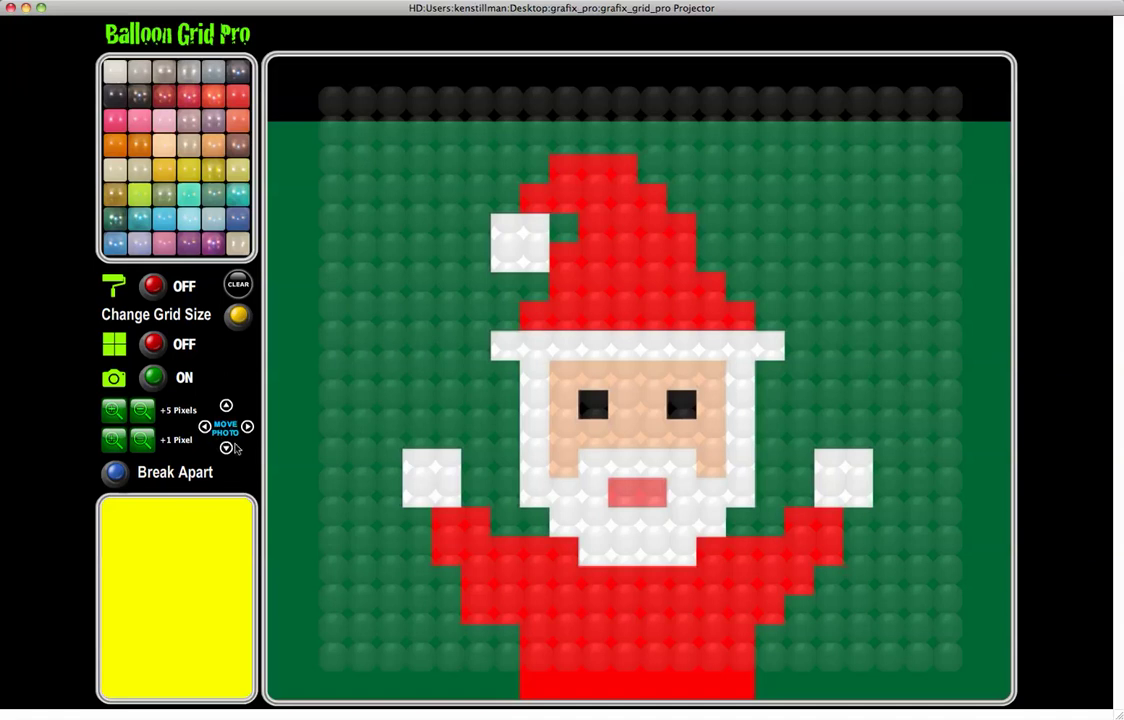
Step: Nudge the Santa photo four steps right and three steps up to match the balloon rows
click(248, 427)
click(248, 427)
click(248, 427)
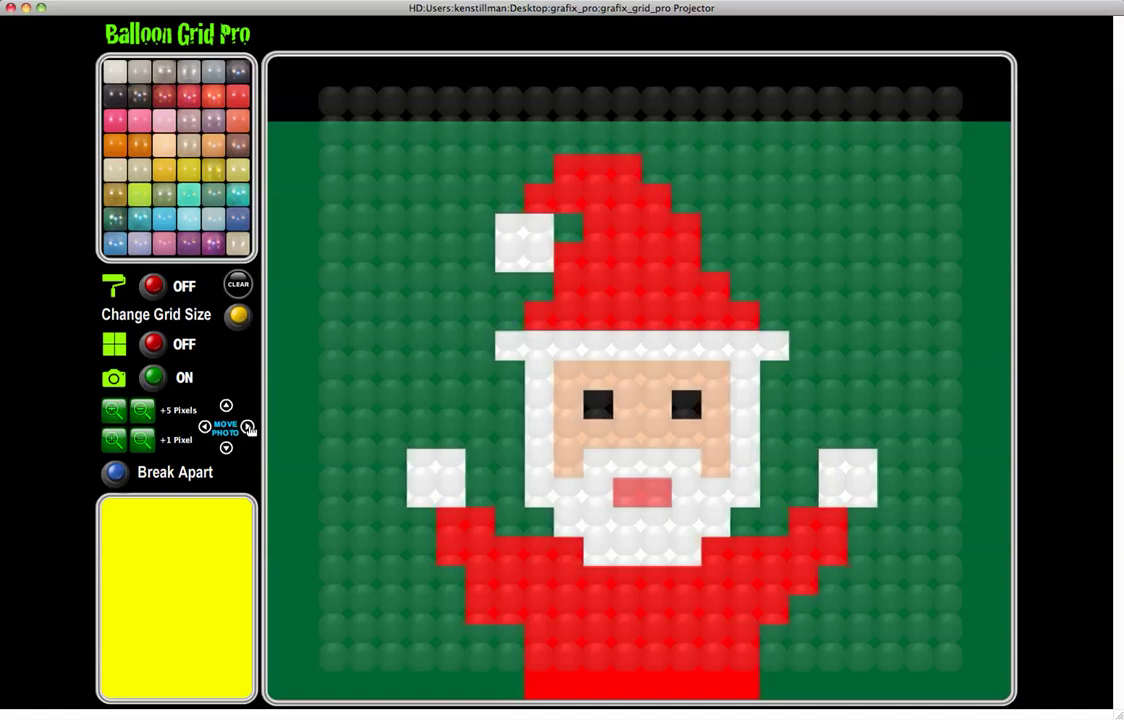
click(248, 427)
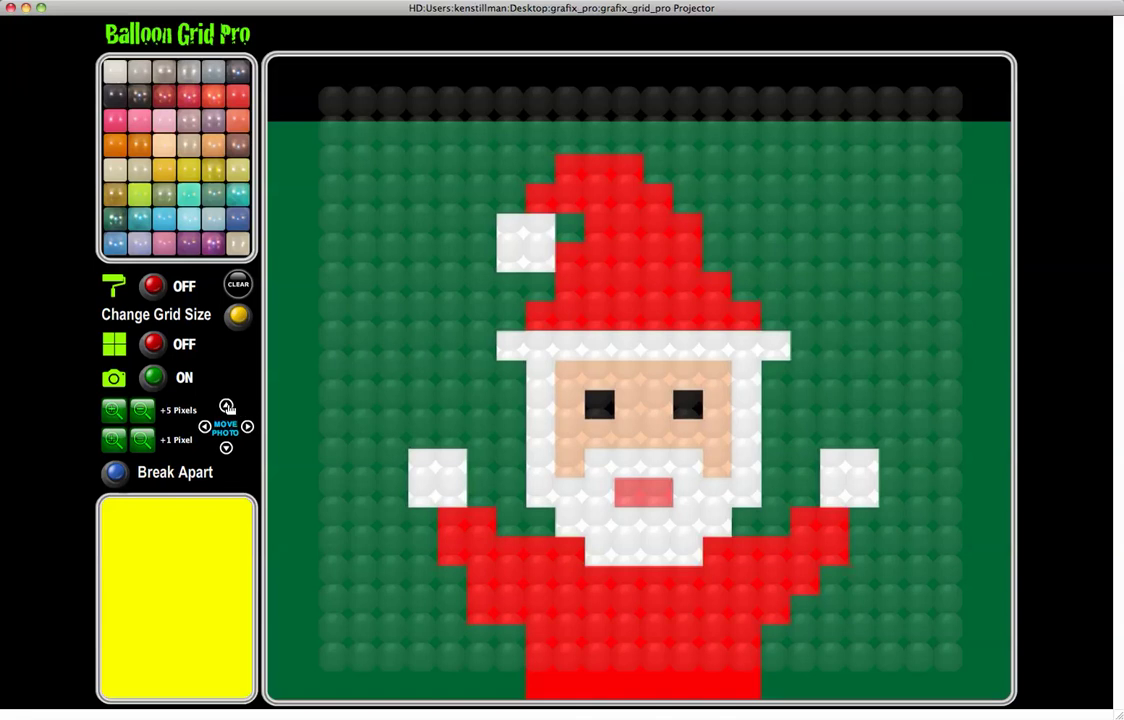
click(227, 406)
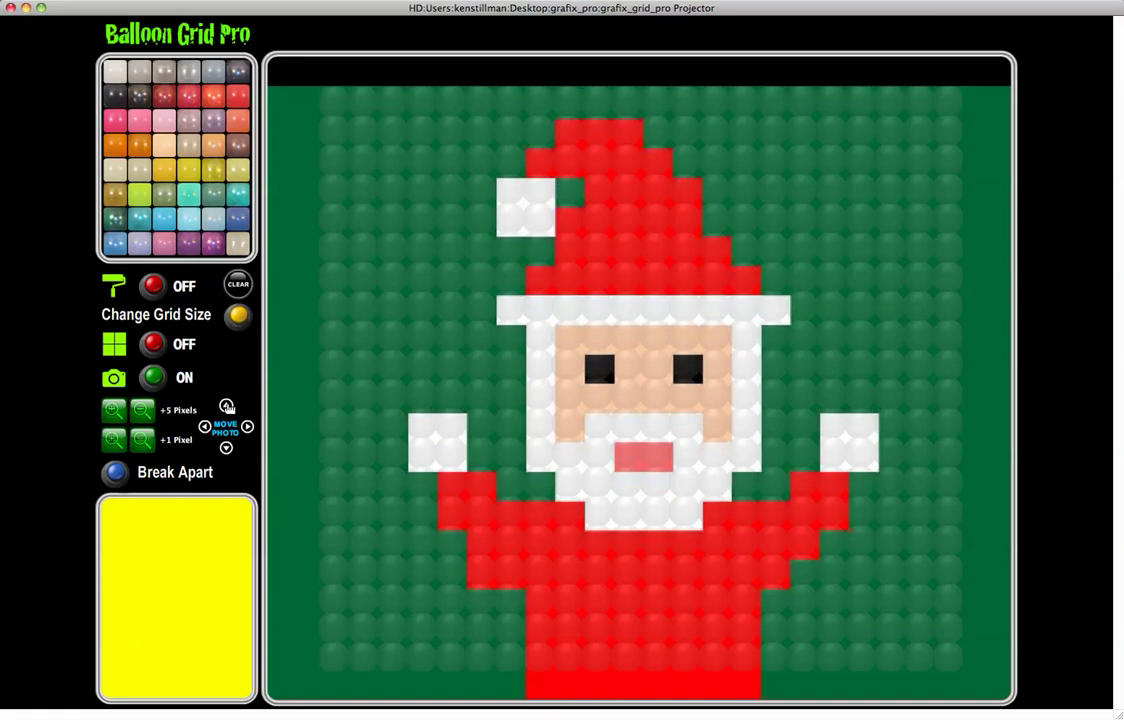
click(227, 406)
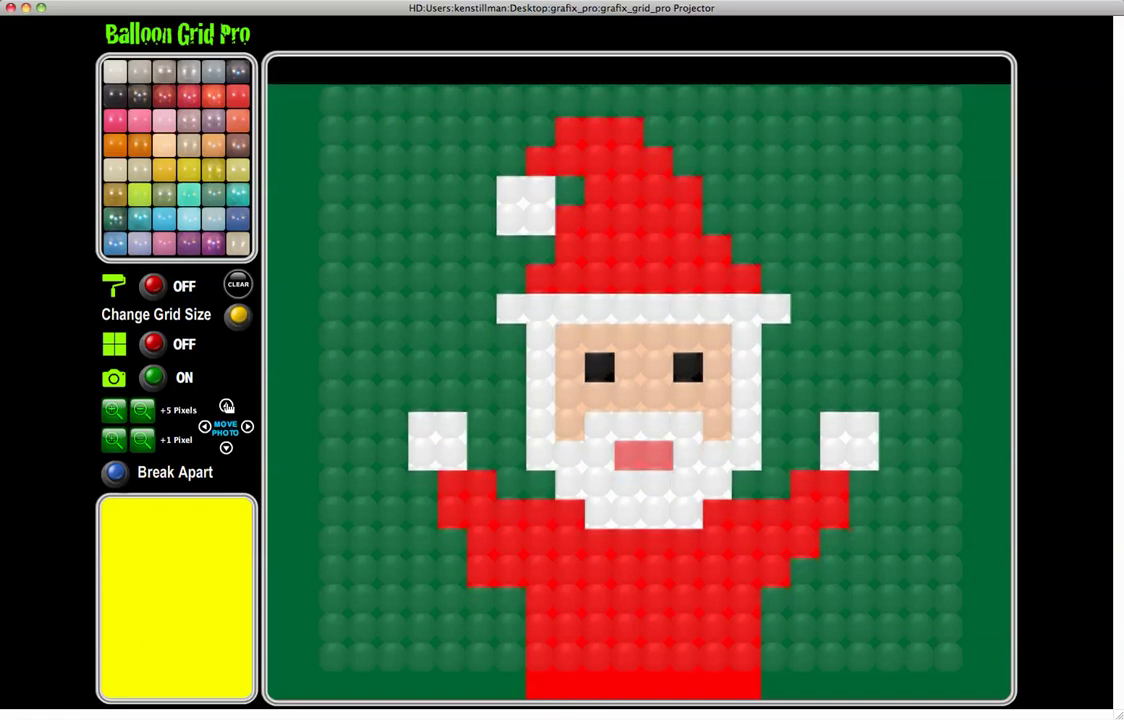
click(227, 406)
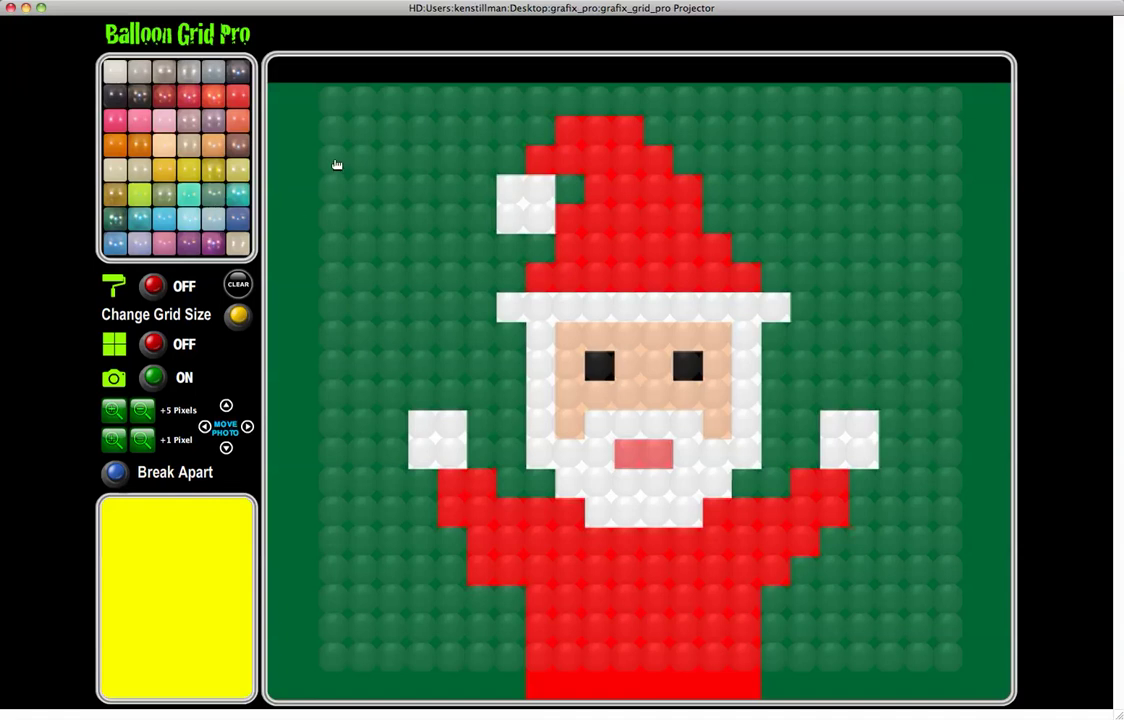
Step: Colour a 2x2 block of top-left background balloons pale teal
click(334, 160)
click(353, 160)
click(360, 130)
click(334, 132)
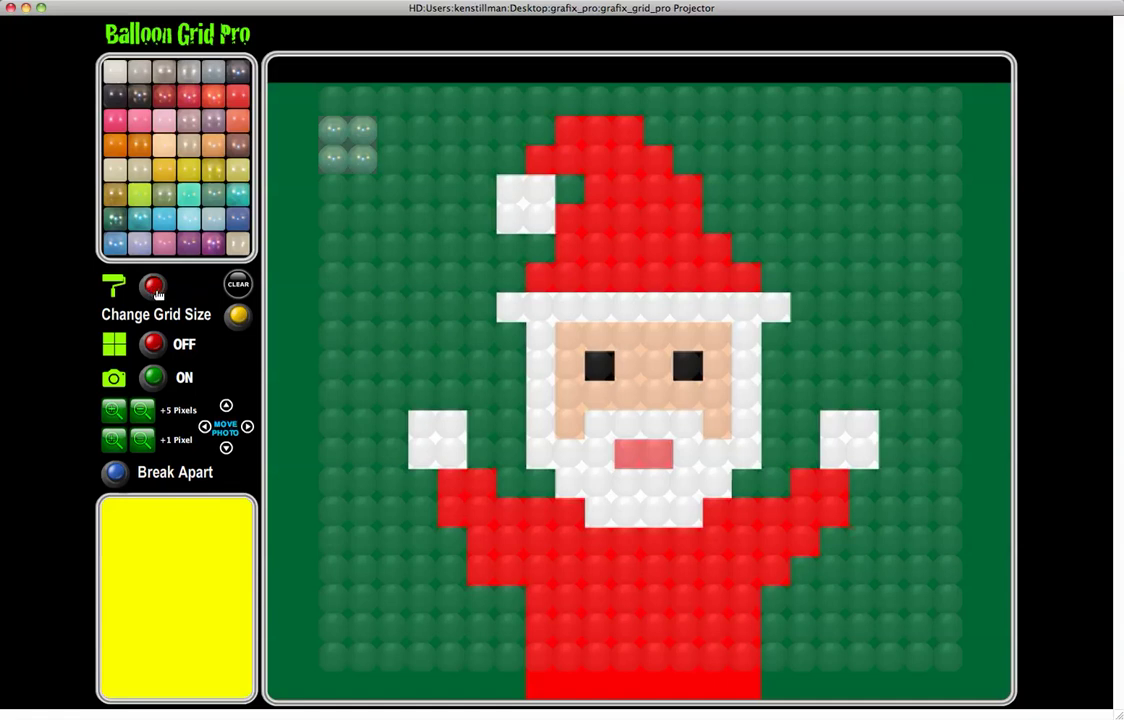
Step: Turn on continuous painting and drag pale teal across the left-side background balloons
click(153, 289)
mouse_move(333, 100)
mouse_down()
mouse_move(514, 108)
mouse_move(346, 108)
mouse_move(384, 138)
mouse_move(540, 128)
mouse_move(401, 157)
mouse_move(509, 161)
mouse_move(364, 183)
mouse_move(464, 192)
mouse_move(329, 218)
mouse_move(469, 223)
mouse_move(334, 251)
mouse_move(533, 252)
mouse_move(326, 290)
mouse_move(502, 283)
mouse_move(349, 304)
mouse_move(472, 318)
mouse_move(489, 351)
mouse_move(497, 344)
mouse_move(505, 413)
mouse_move(477, 389)
mouse_move(464, 351)
mouse_move(333, 335)
mouse_up()
drag(333, 568, 357, 651)
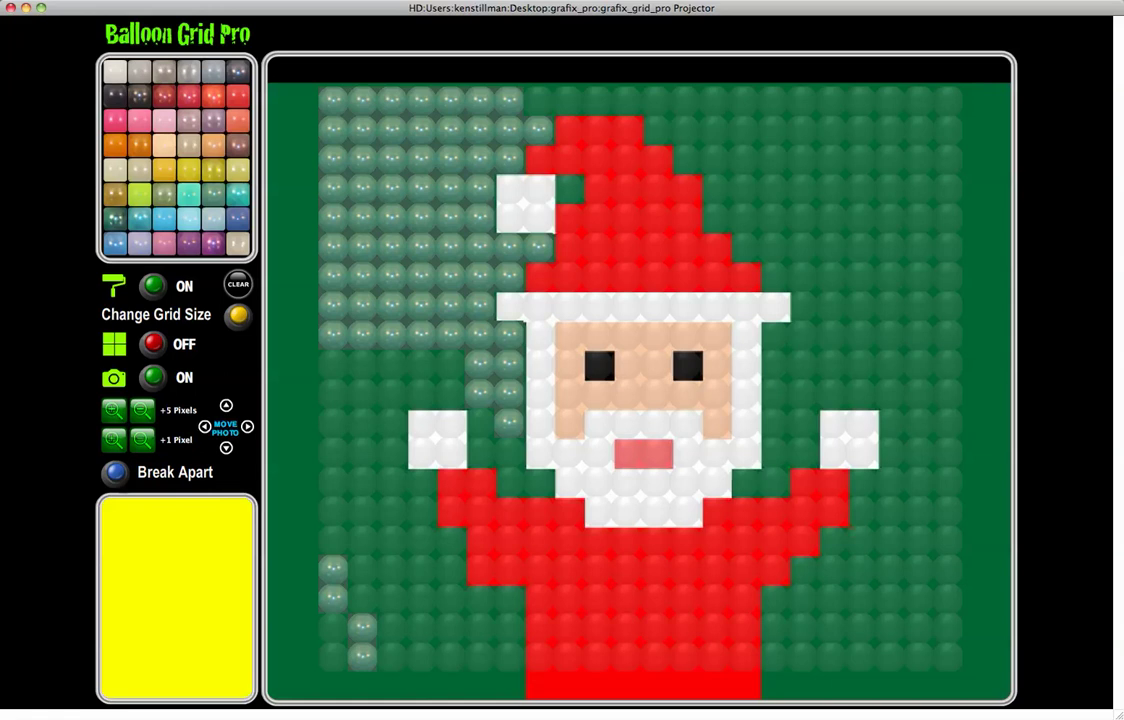
click(872, 1)
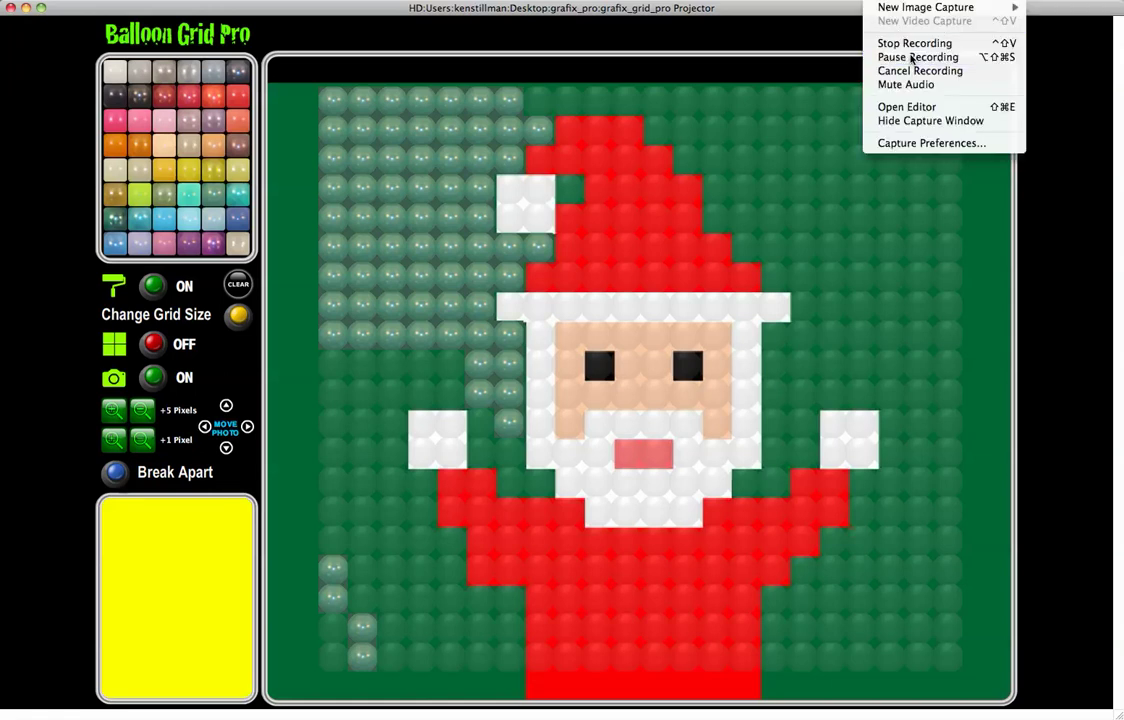
click(911, 58)
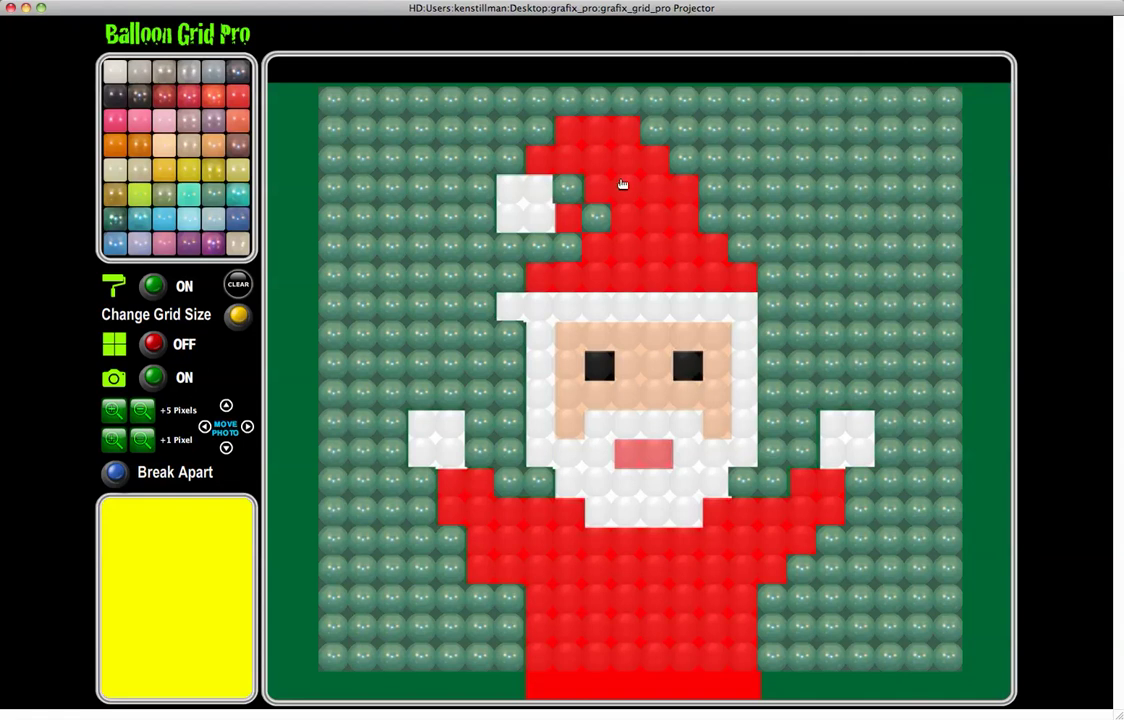
Step: Paint Santa's hat, a suit row, the mouth and the lower suit as red balloons
mouse_move(569, 140)
mouse_down()
mouse_move(572, 130)
mouse_move(625, 158)
mouse_move(540, 160)
mouse_move(647, 169)
mouse_move(610, 188)
mouse_move(622, 216)
mouse_move(605, 221)
mouse_move(605, 242)
mouse_move(572, 251)
mouse_move(677, 256)
mouse_move(684, 279)
mouse_move(738, 289)
mouse_move(551, 279)
mouse_move(635, 276)
mouse_up()
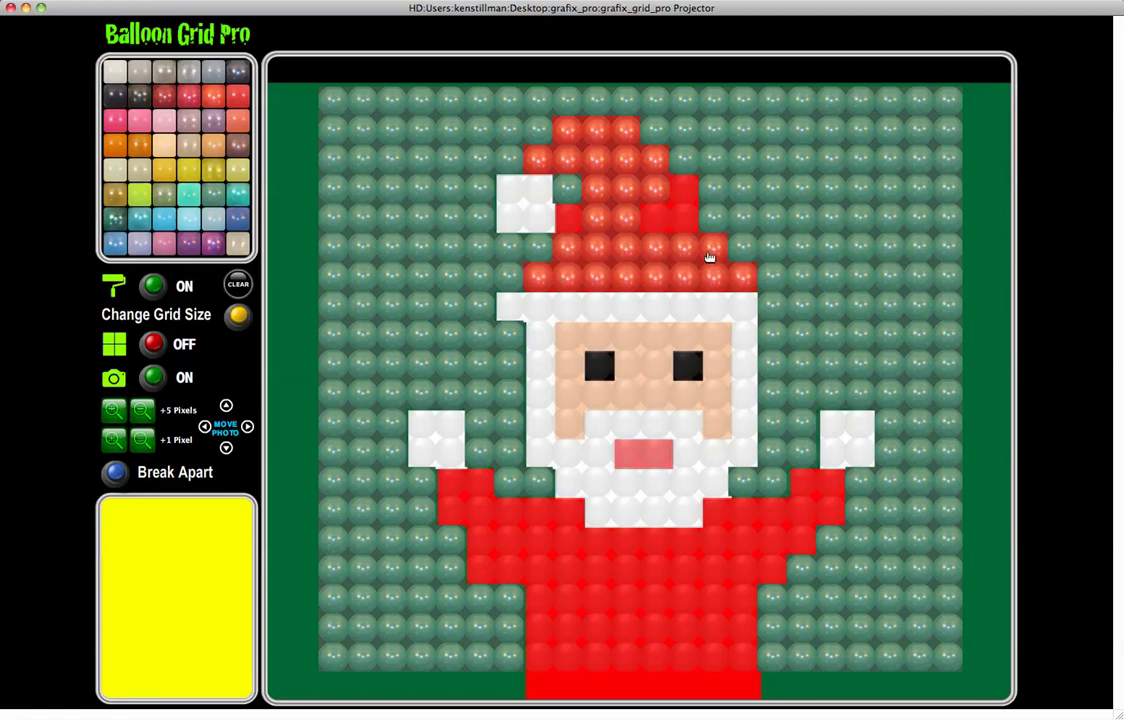
mouse_move(668, 232)
mouse_down()
mouse_move(672, 196)
mouse_move(612, 231)
mouse_move(576, 228)
mouse_up()
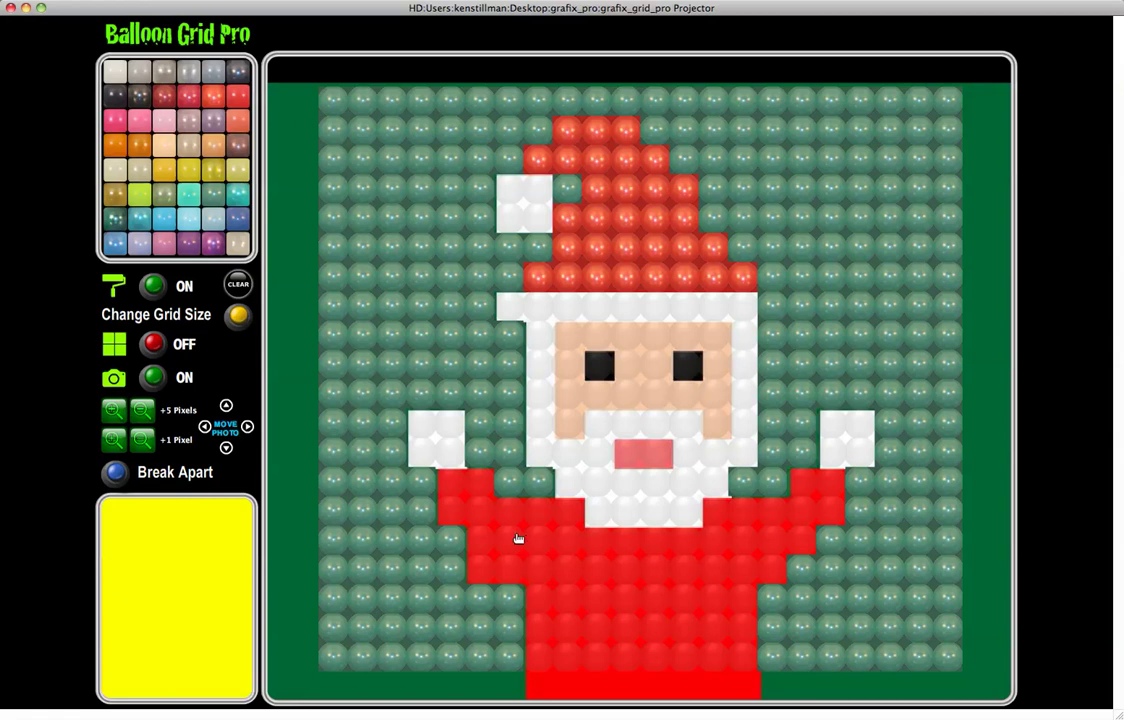
mouse_move(455, 490)
mouse_down()
mouse_move(505, 493)
mouse_move(556, 516)
mouse_move(493, 533)
mouse_move(499, 570)
mouse_move(557, 570)
mouse_move(544, 542)
mouse_move(716, 545)
mouse_up()
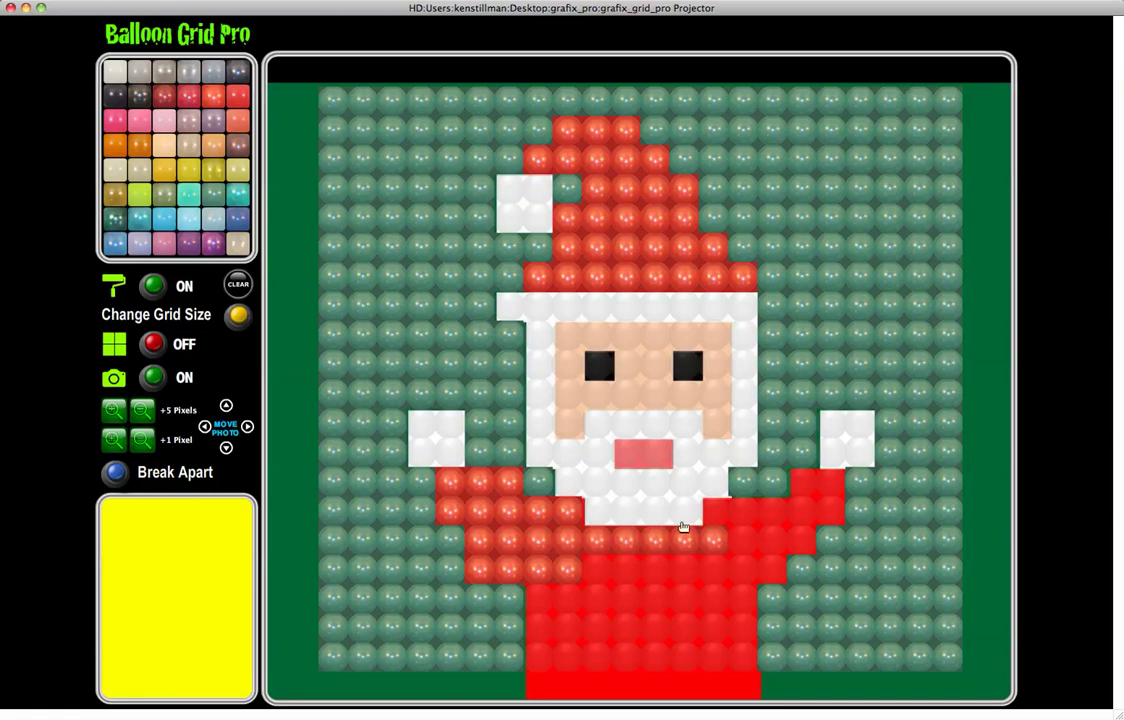
drag(637, 469, 660, 464)
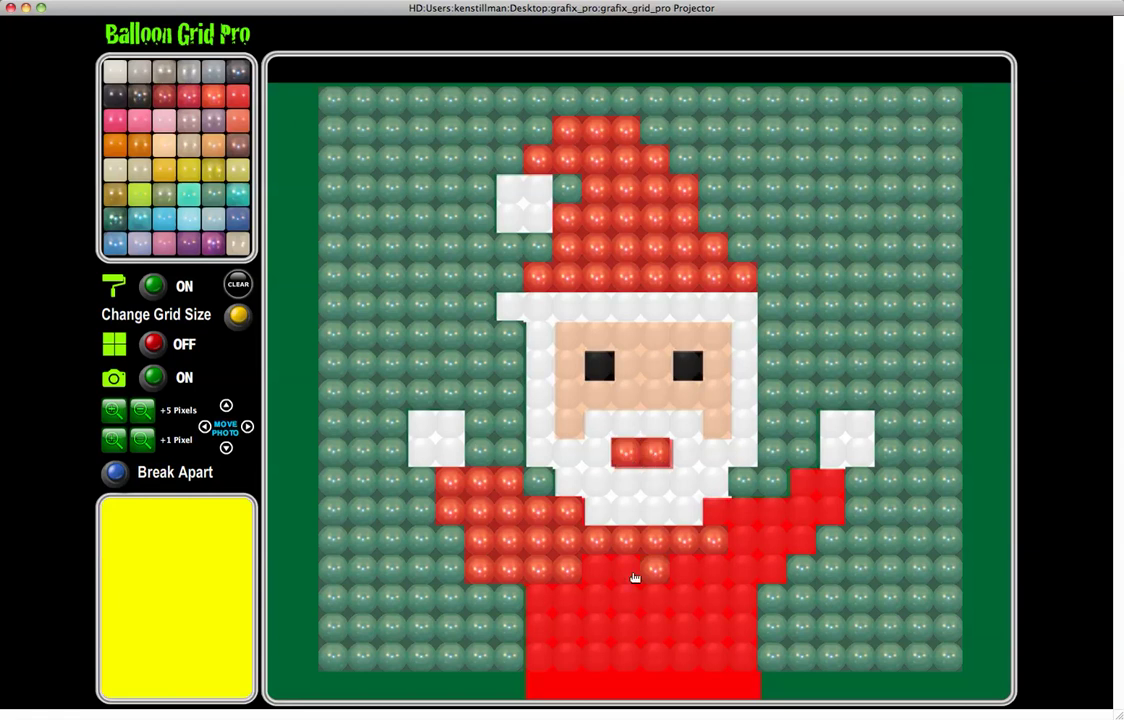
mouse_move(634, 578)
mouse_down()
mouse_move(555, 597)
mouse_move(557, 655)
mouse_move(756, 660)
mouse_move(772, 552)
mouse_move(820, 514)
mouse_move(826, 490)
mouse_move(723, 519)
mouse_move(713, 568)
mouse_move(672, 580)
mouse_move(720, 597)
mouse_move(612, 597)
mouse_move(706, 625)
mouse_move(563, 630)
mouse_up()
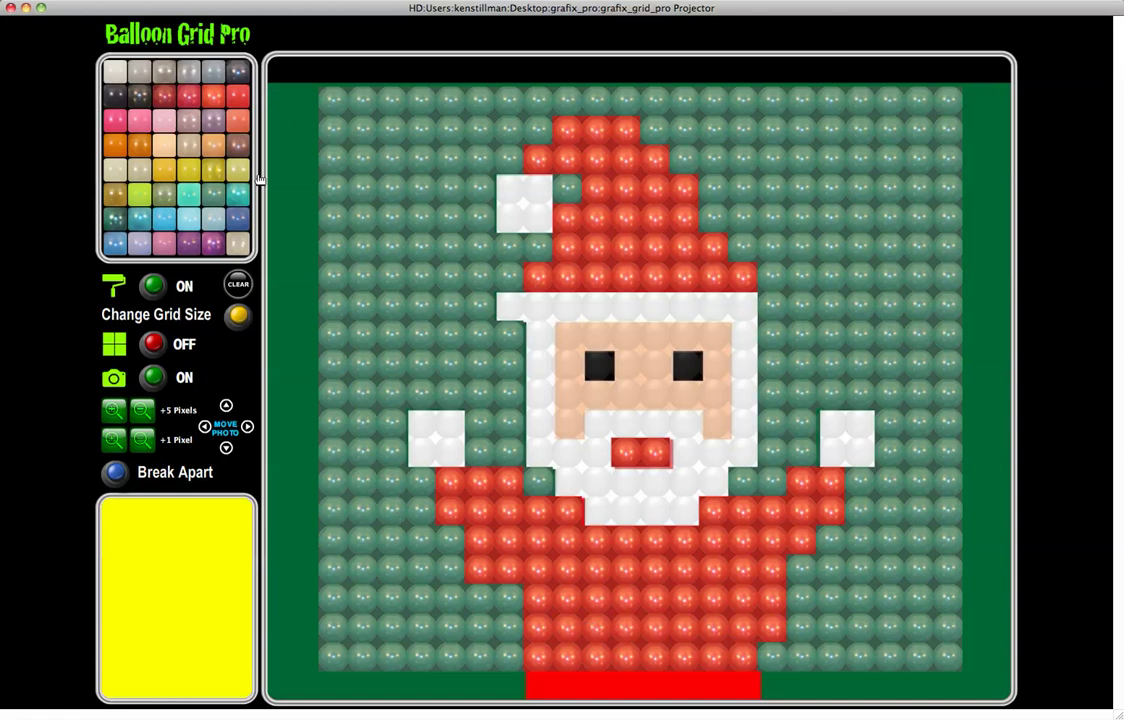
Step: Pick the white swatch and paint Santa's hat tip and hat brim white
click(113, 71)
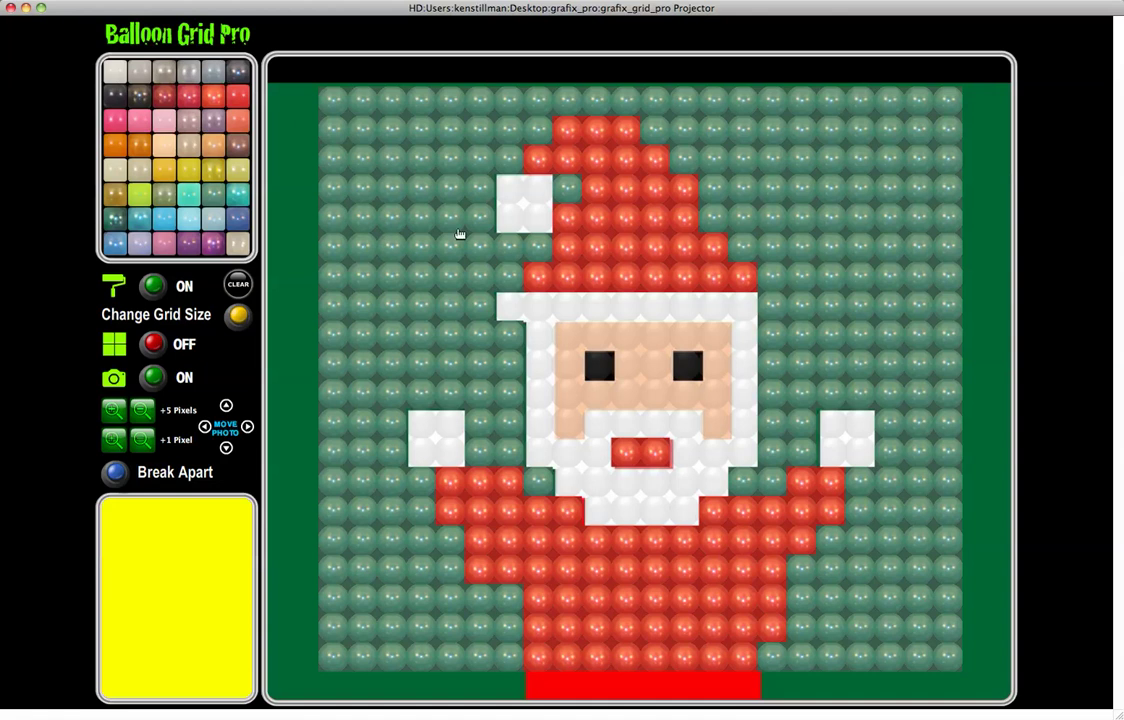
click(508, 190)
click(511, 218)
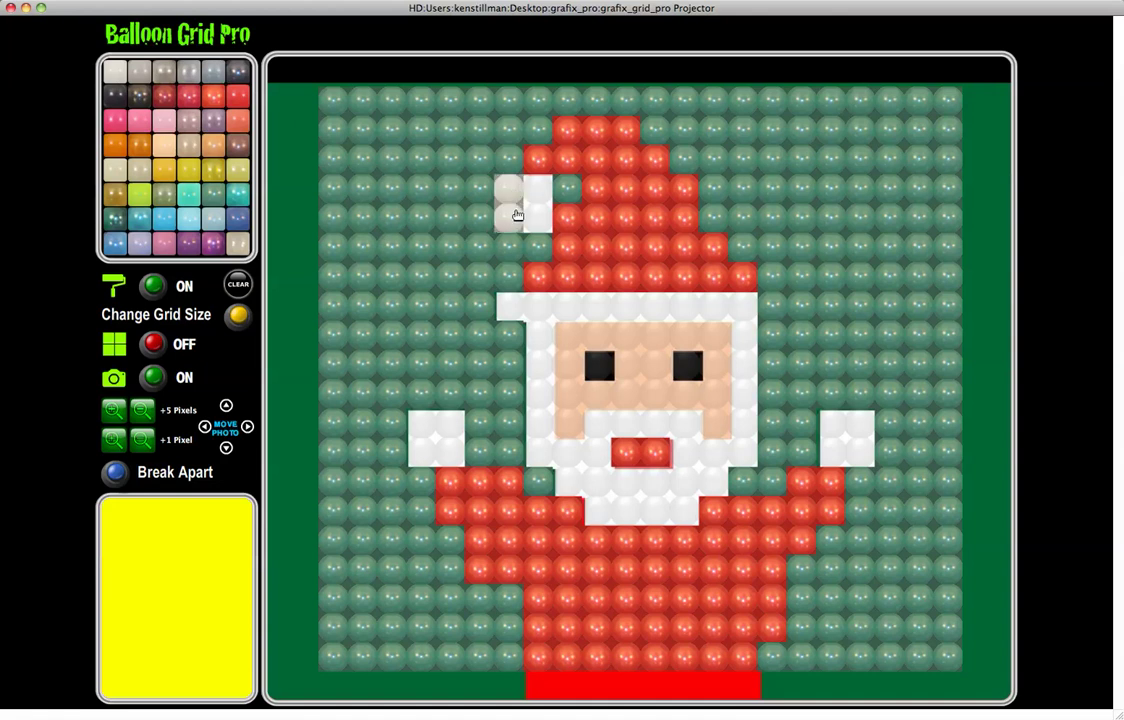
click(534, 189)
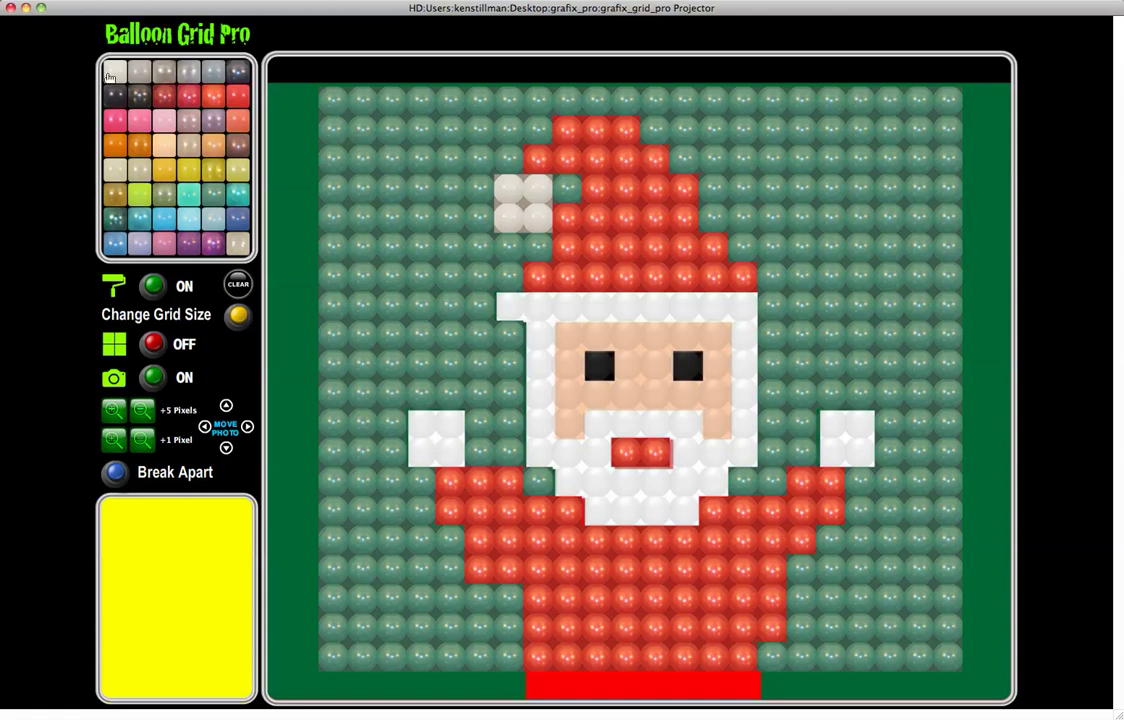
click(154, 287)
click(517, 306)
mouse_move(519, 308)
mouse_down()
mouse_move(770, 309)
mouse_move(749, 424)
mouse_move(573, 447)
mouse_move(536, 346)
mouse_up()
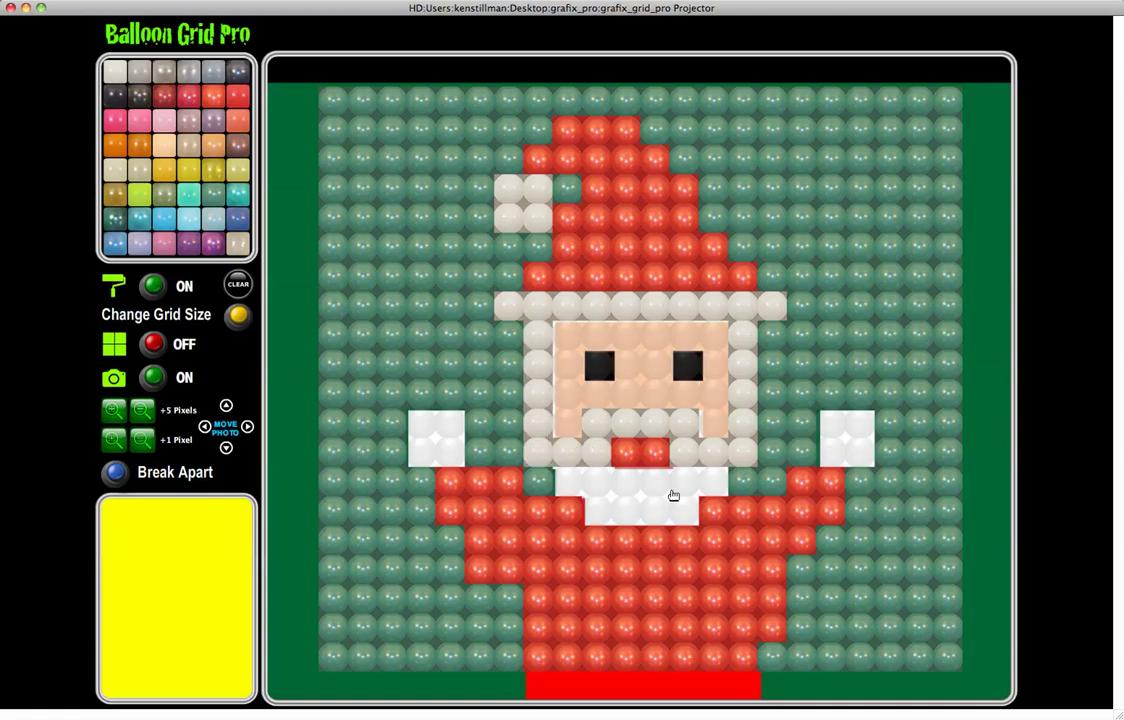
Step: Paint both mittens white and the lower beard row off-white
mouse_move(834, 423)
mouse_down()
mouse_move(848, 445)
mouse_move(846, 431)
mouse_up()
click(446, 430)
mouse_move(446, 430)
mouse_down()
mouse_move(409, 439)
mouse_move(447, 454)
mouse_up()
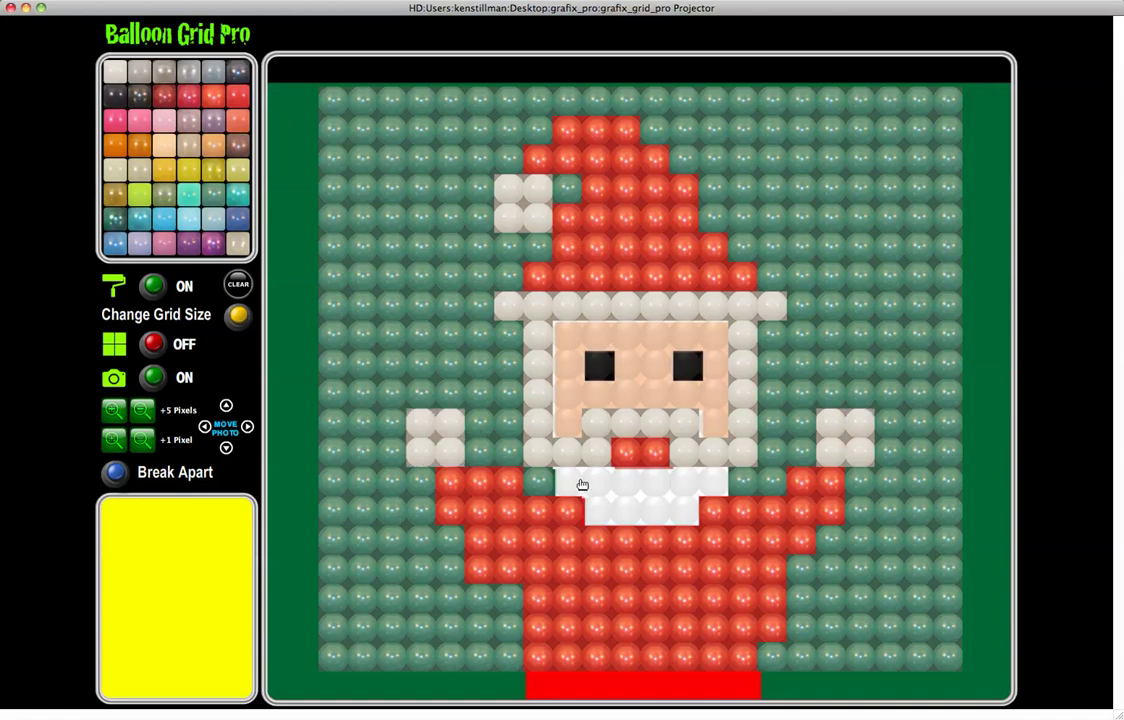
mouse_move(577, 484)
mouse_down()
mouse_move(710, 482)
mouse_move(678, 497)
mouse_move(683, 512)
mouse_move(601, 513)
mouse_up()
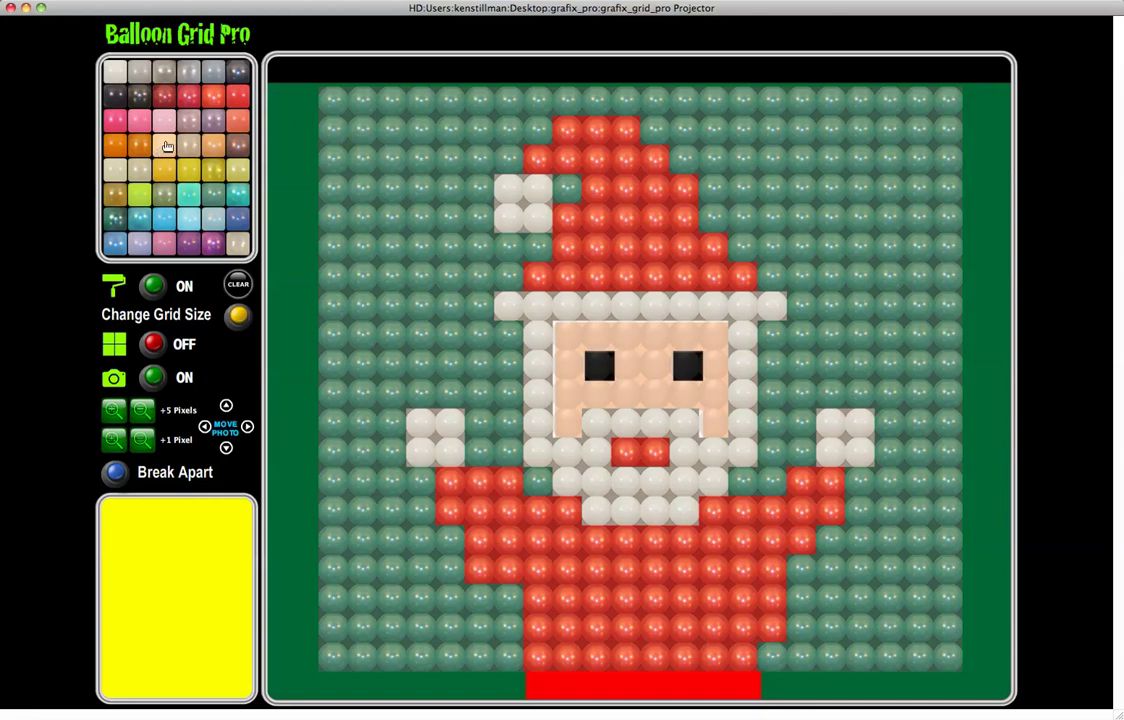
Step: Paint the face cells peach and turn both eyes into black balloons
click(167, 147)
mouse_move(568, 335)
mouse_down()
mouse_move(572, 419)
mouse_move(572, 404)
mouse_move(710, 409)
mouse_move(705, 334)
mouse_move(605, 329)
mouse_move(622, 334)
mouse_move(627, 364)
mouse_move(653, 361)
mouse_up()
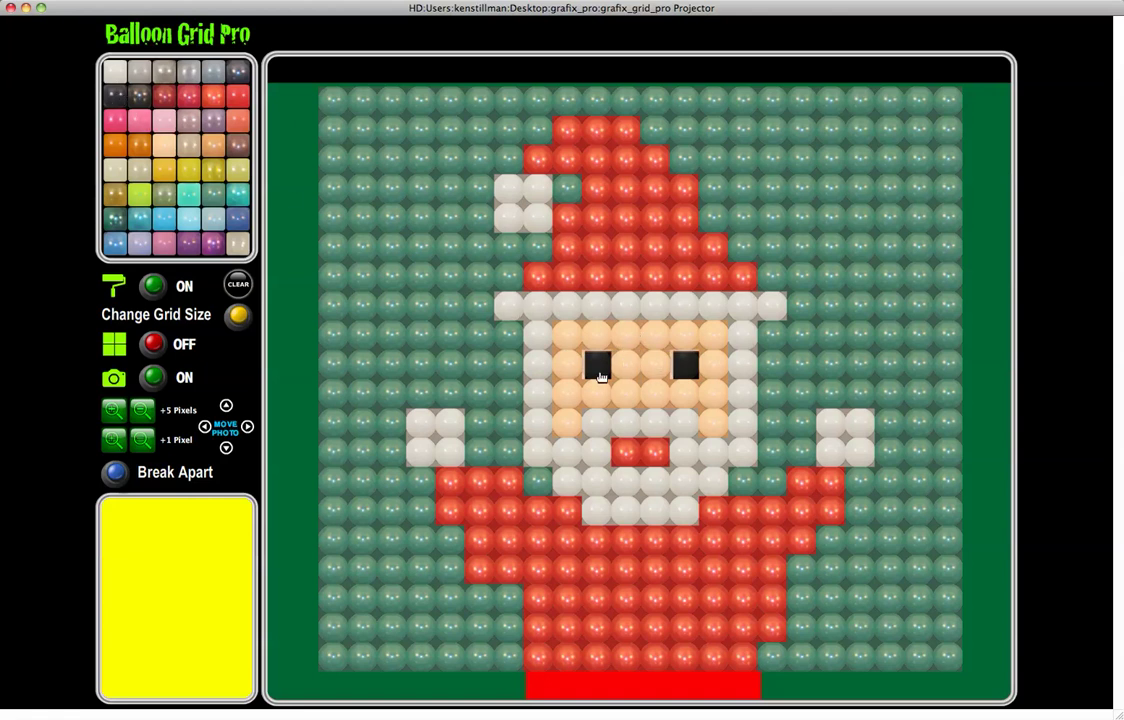
click(606, 372)
click(680, 368)
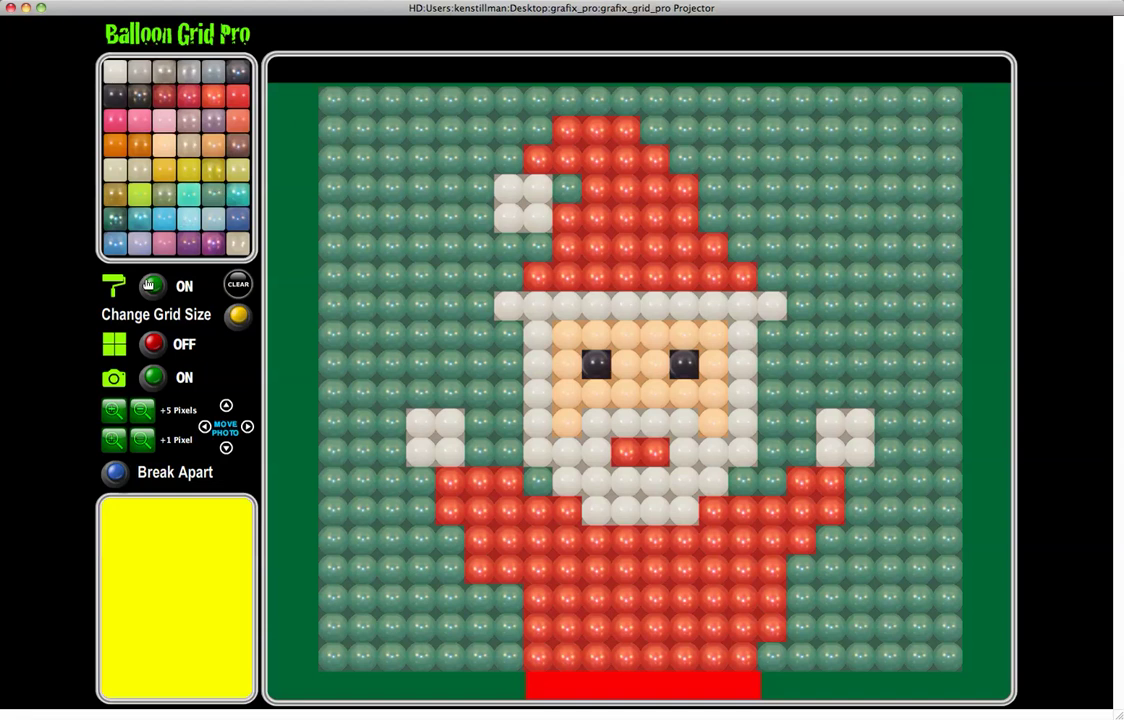
Step: Turn painting off, revert one stray red balloon to green, and hide the reference photo
click(155, 288)
click(508, 481)
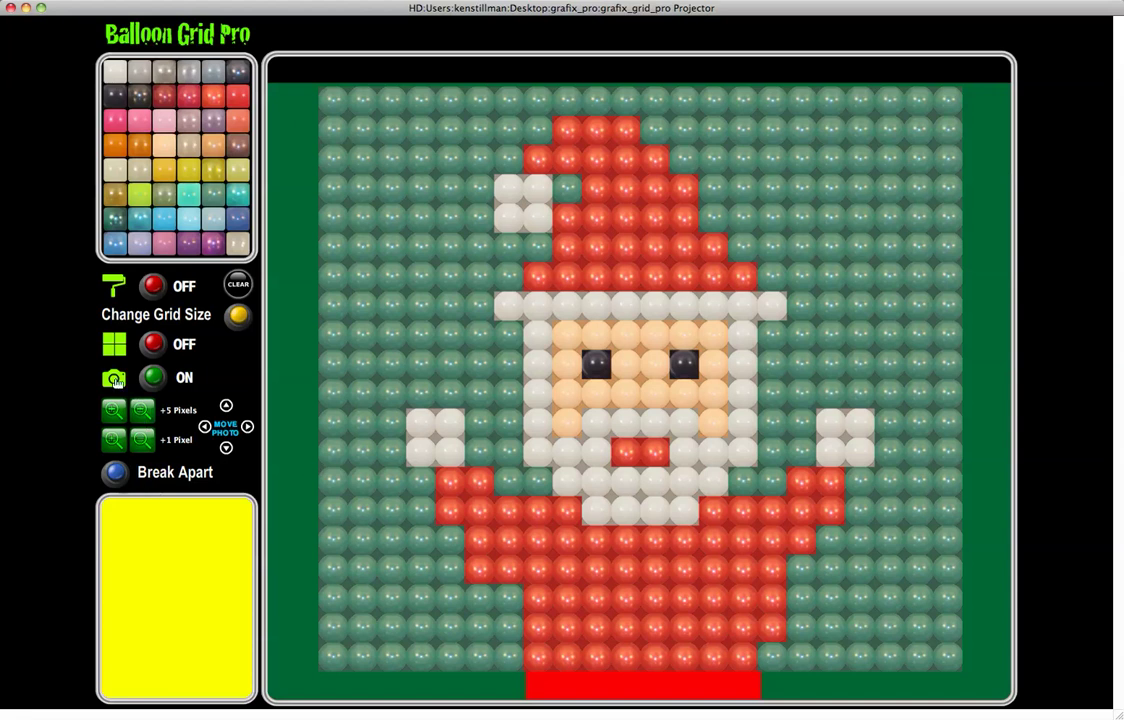
click(154, 377)
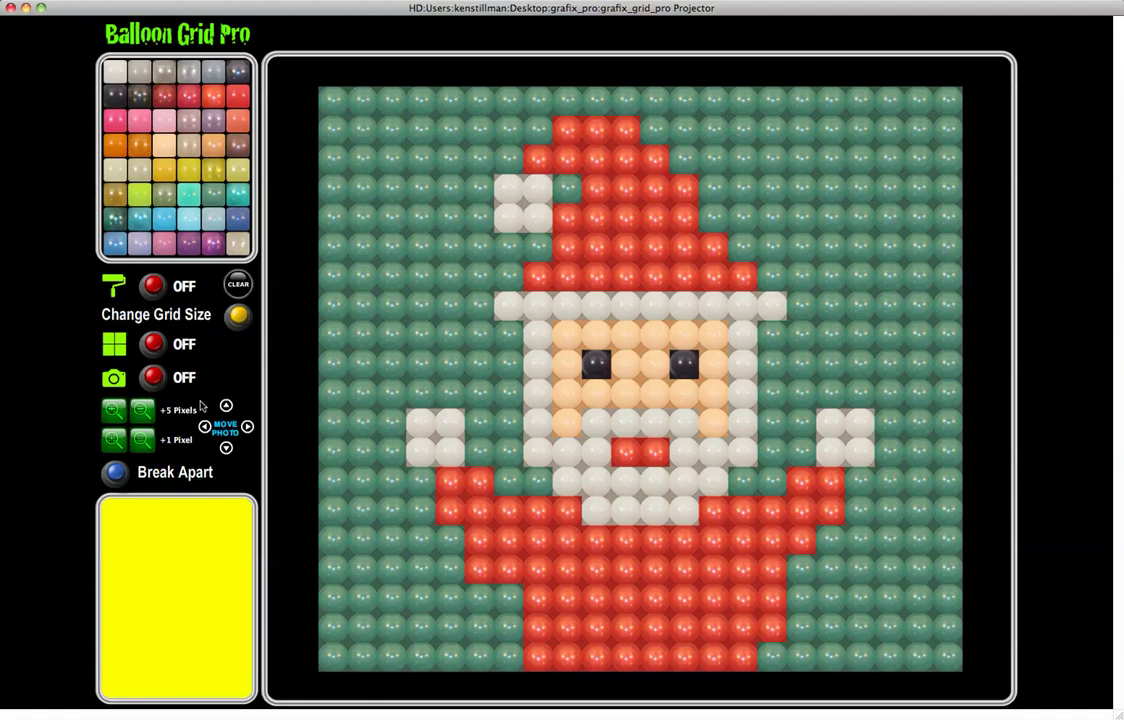
click(117, 477)
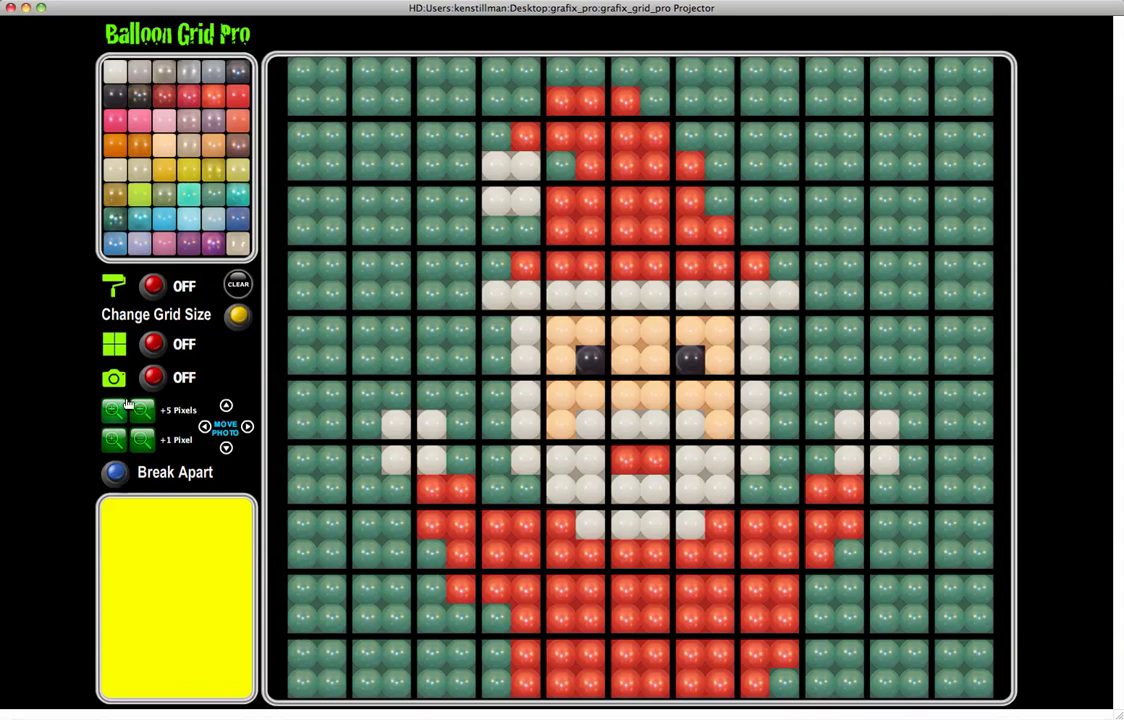
click(116, 473)
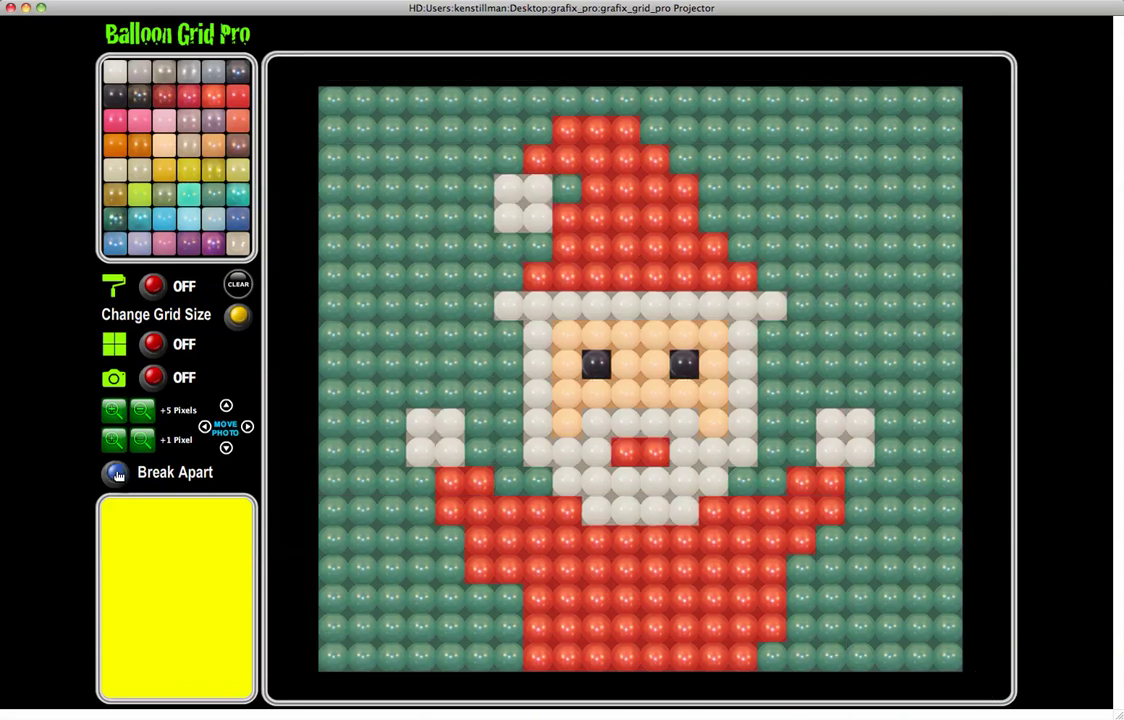